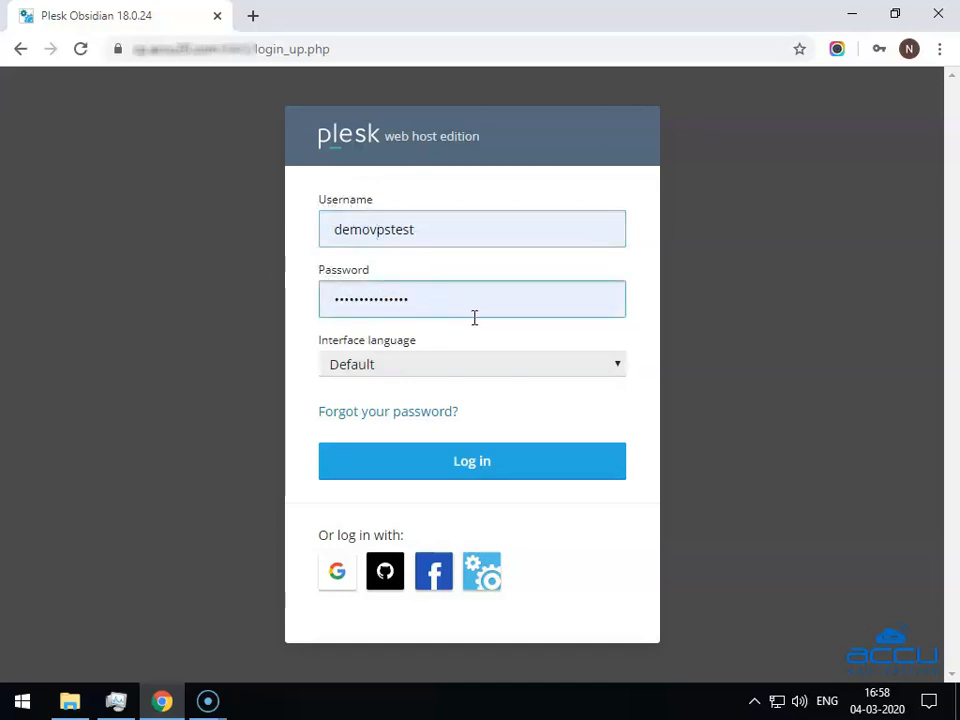
# Log in with the filled-in credentials and open the Backup Manager for the demovpstest.com webspace.
pyautogui.click(464, 468)
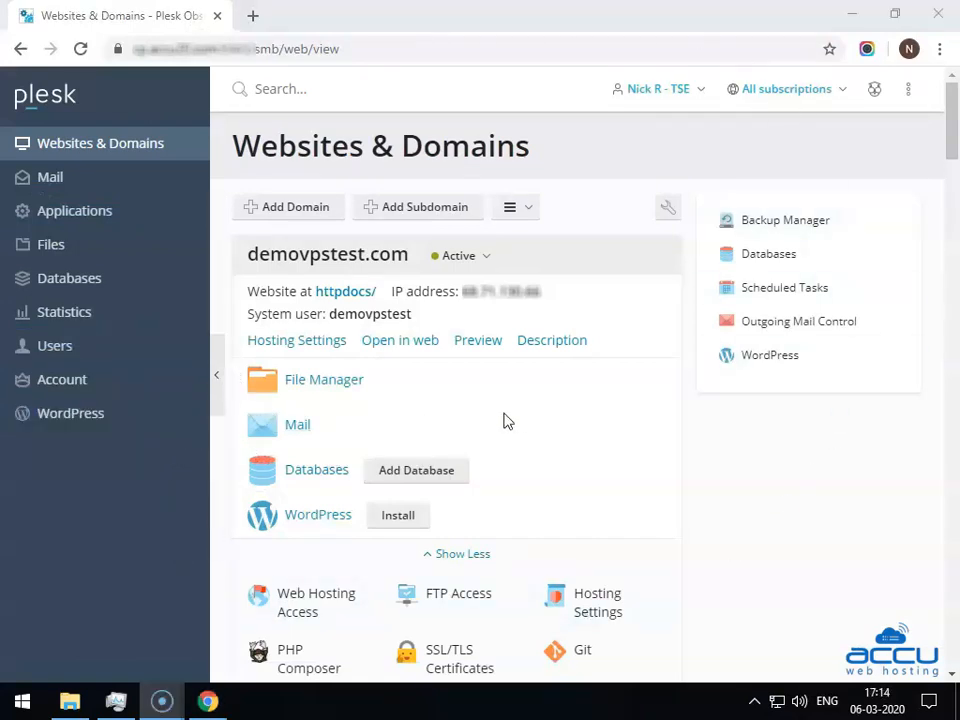
pyautogui.click(789, 232)
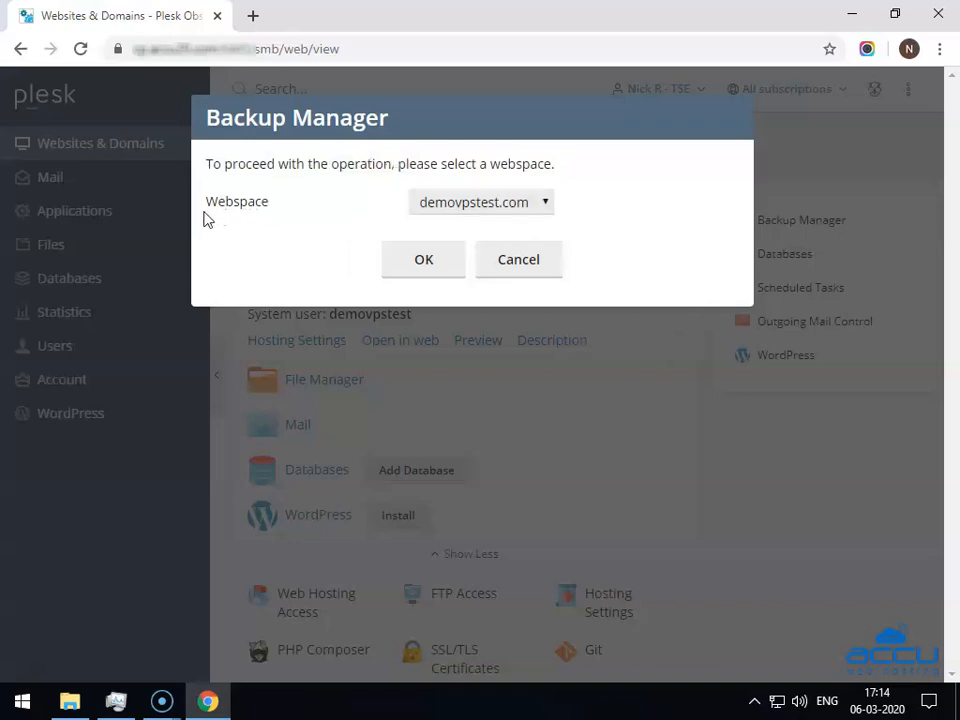
pyautogui.click(466, 204)
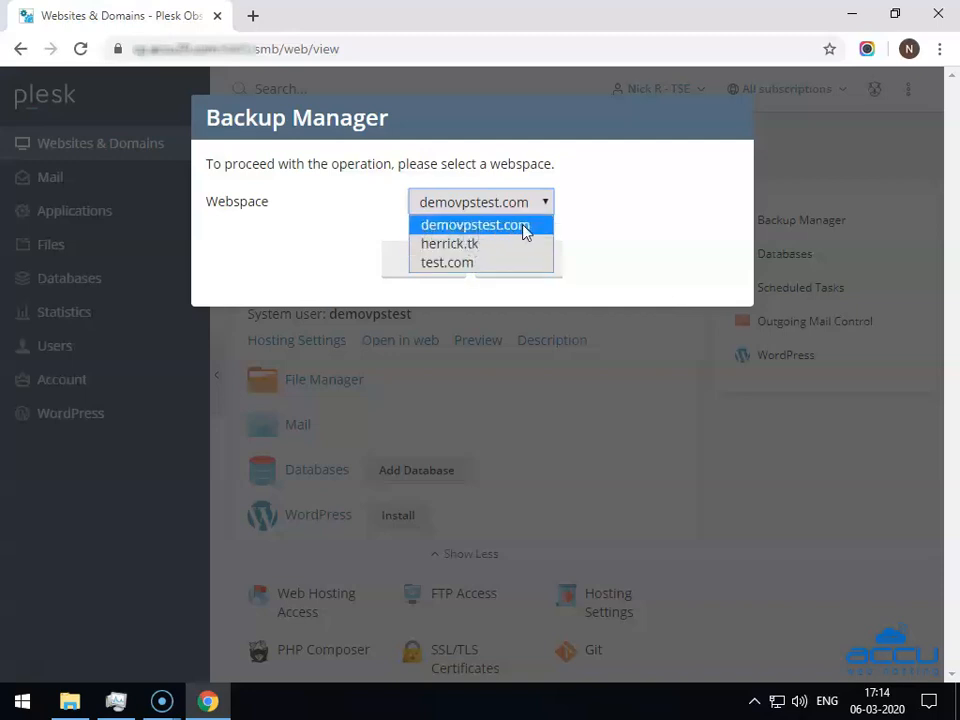
pyautogui.click(494, 228)
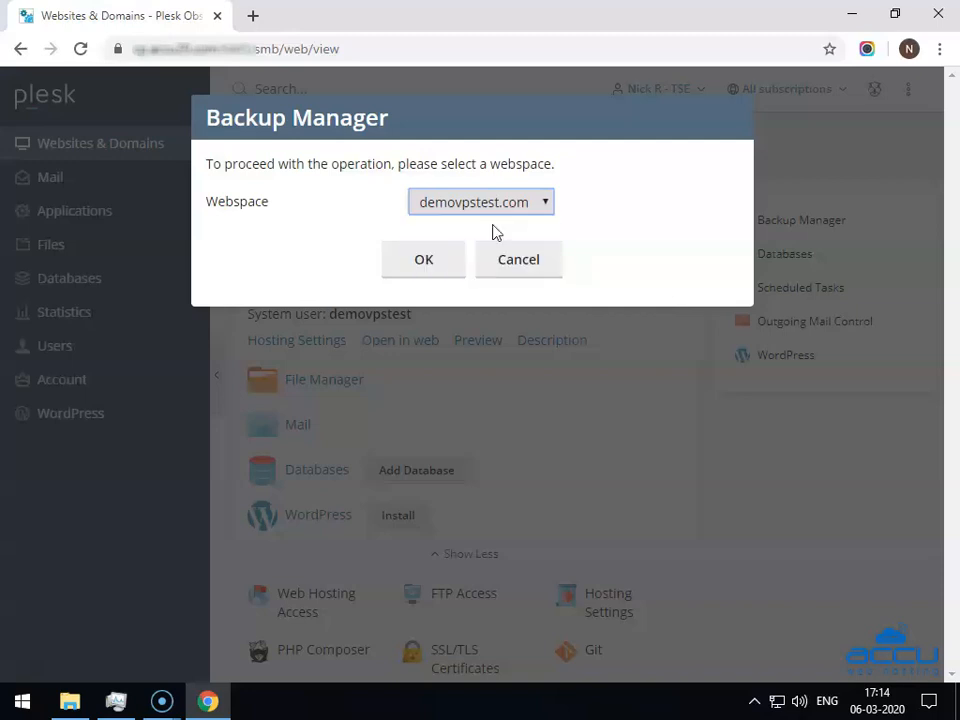
pyautogui.click(424, 261)
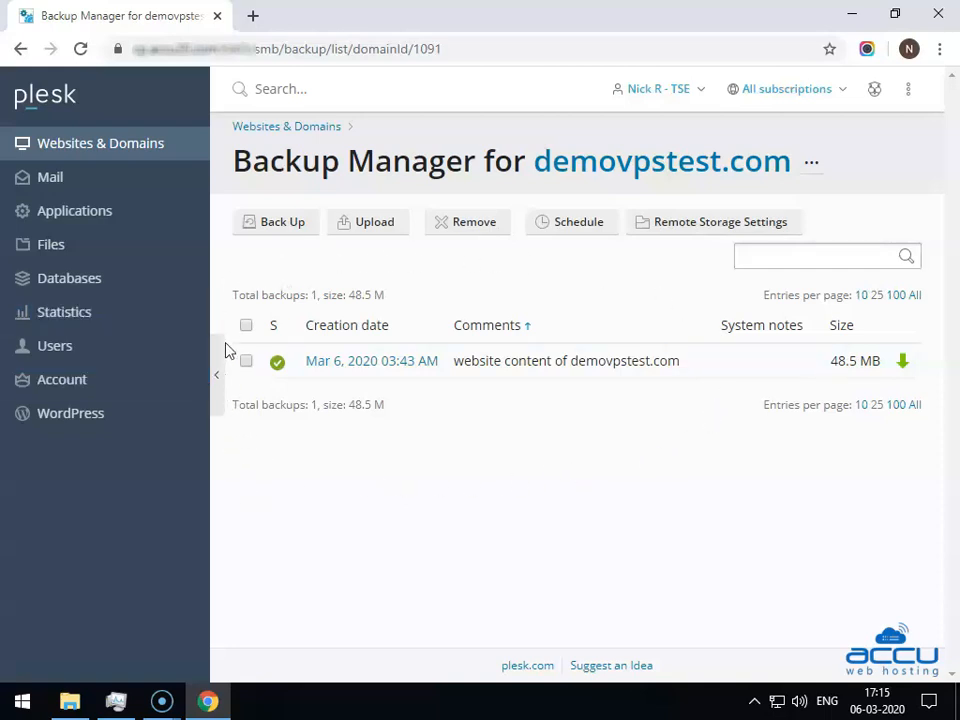
# Start a new backup of the subscription and set the backup type to Incremental.
pyautogui.click(276, 234)
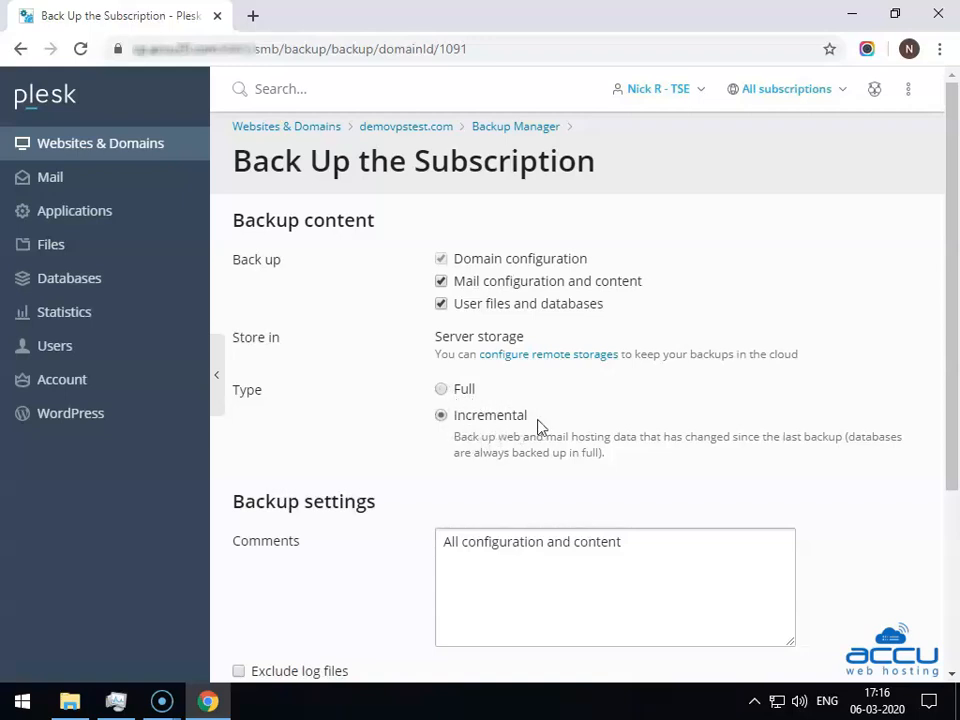
pyautogui.click(441, 391)
pyautogui.click(441, 418)
# Extend the backup comment to read "This backup includes All configuration and content of demovpstest.com".
pyautogui.scroll(-3, 543, 435)
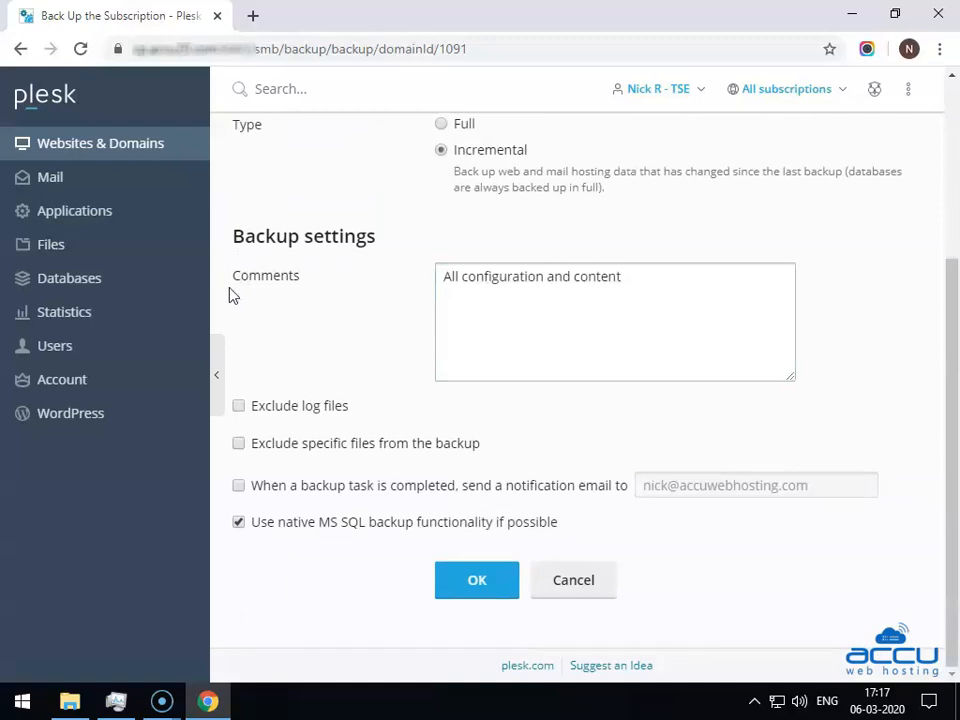
pyautogui.click(439, 283)
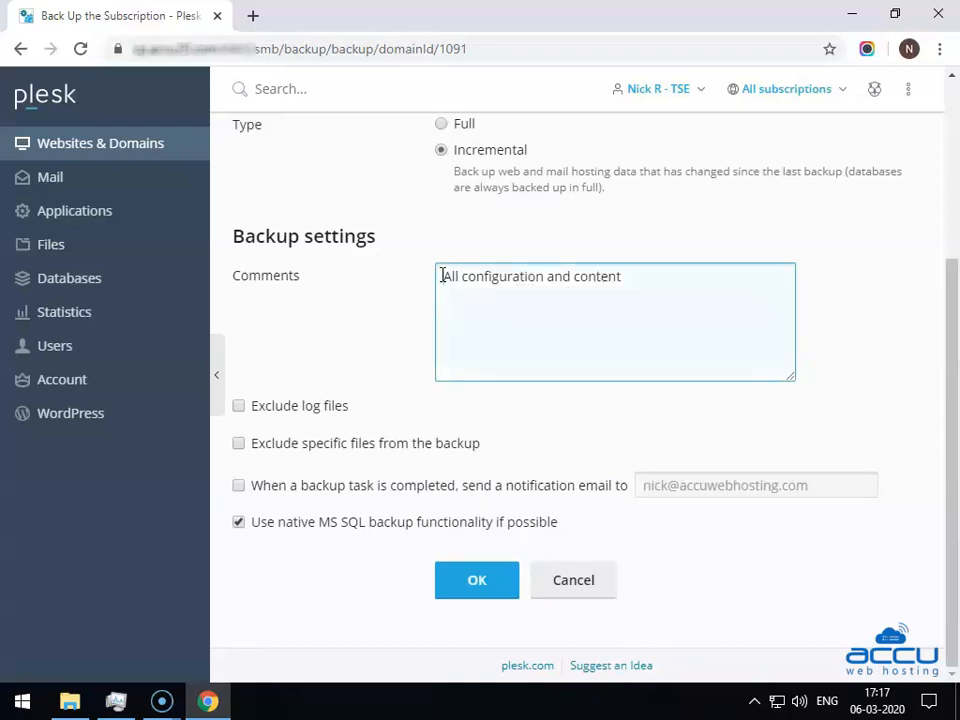
pyautogui.write('This backup')
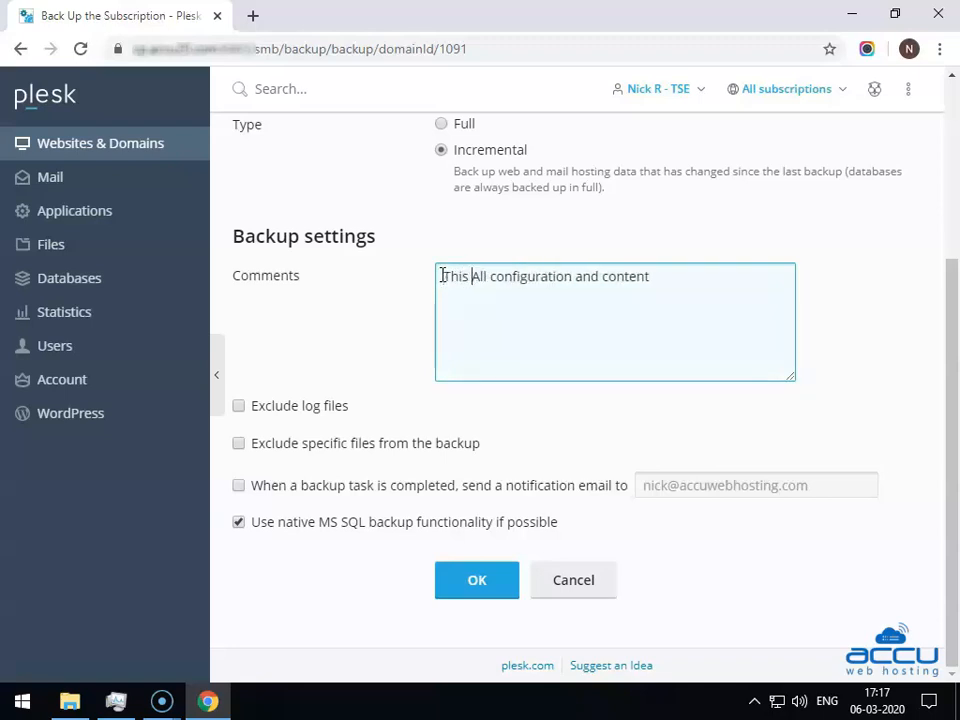
pyautogui.write(' includ')
pyautogui.write('es ')
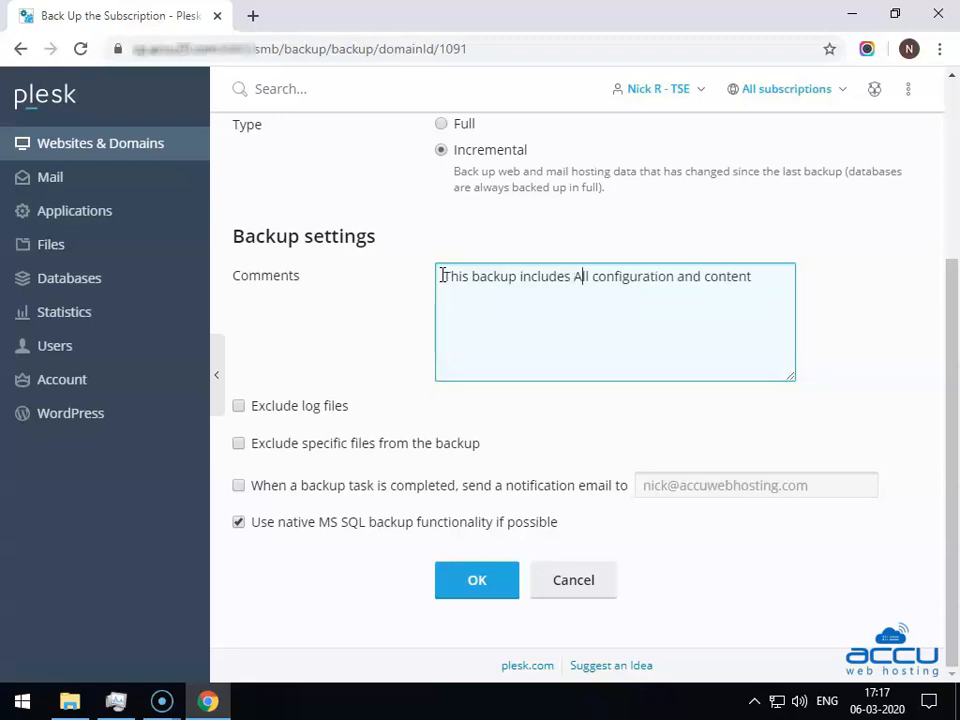
pyautogui.write(' of demovpstest.com')
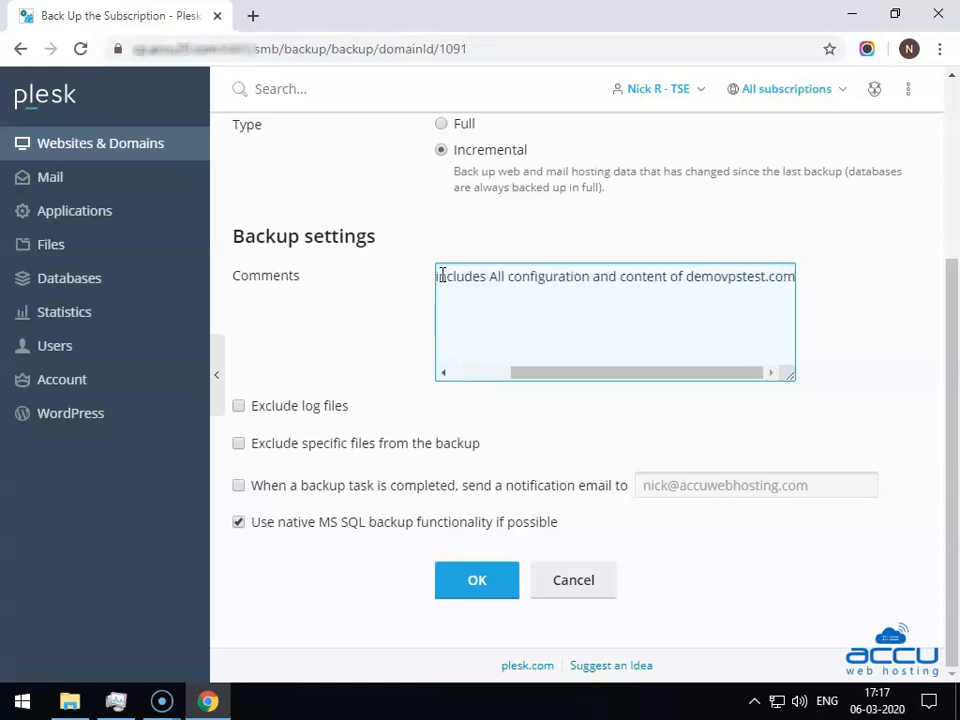
pyautogui.moveTo(511, 372); pyautogui.dragTo(441, 386)
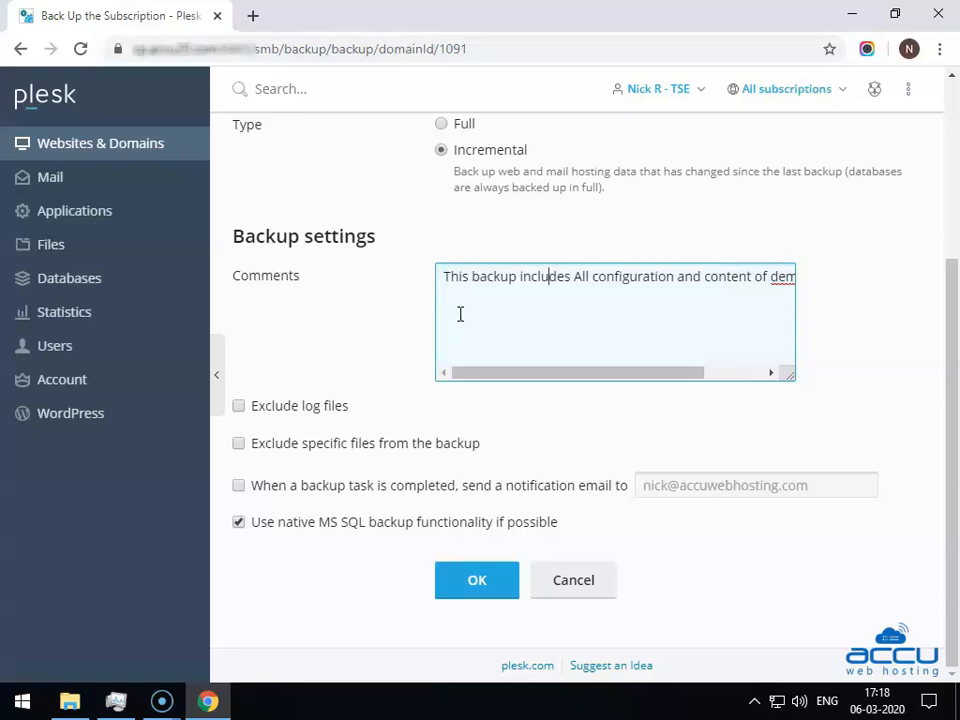
# Enable the option to exclude log files from the backup.
pyautogui.moveTo(346, 415); pyautogui.dragTo(278, 424)
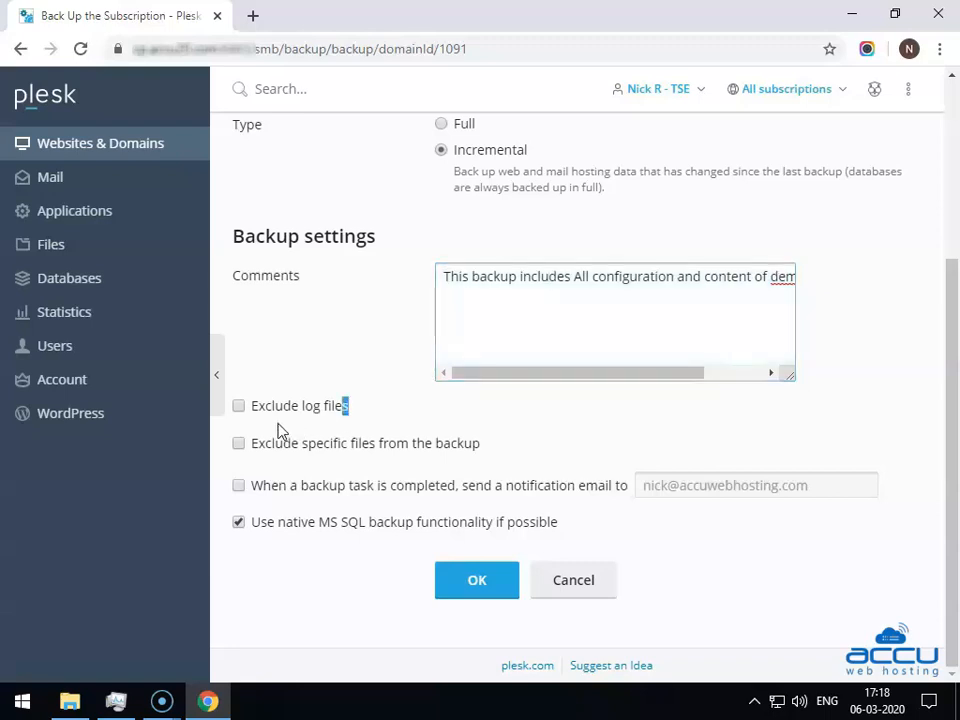
pyautogui.click(239, 407)
pyautogui.click(378, 417)
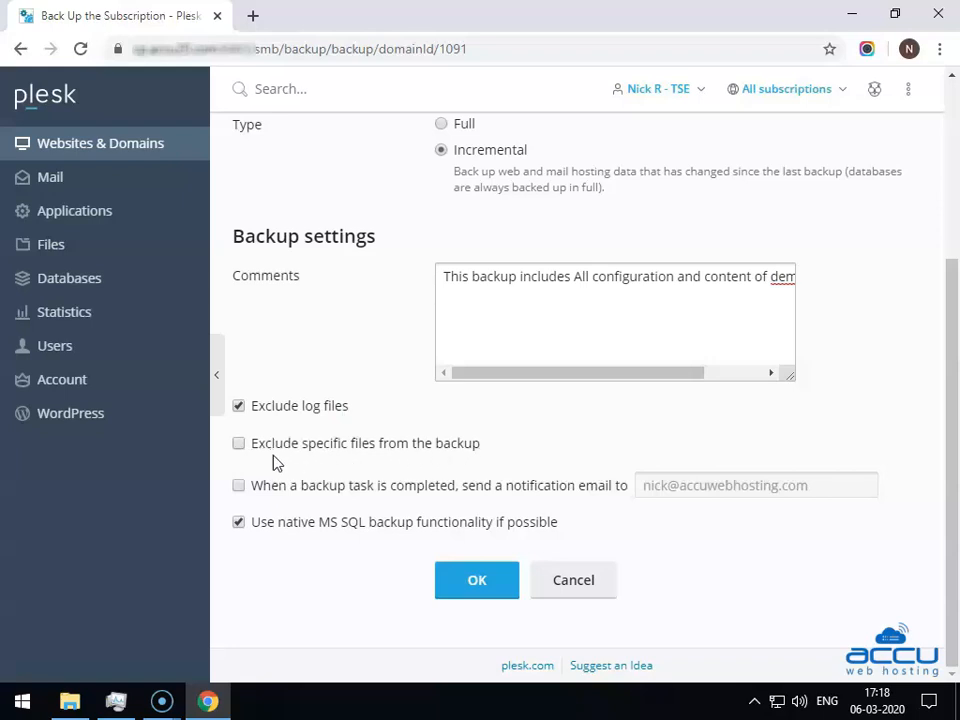
# Exclude specific files from the backup, listing the paths /logs/iis/W3SVC270 and /logs/iis/W3SVC455 on separate lines.
pyautogui.click(240, 446)
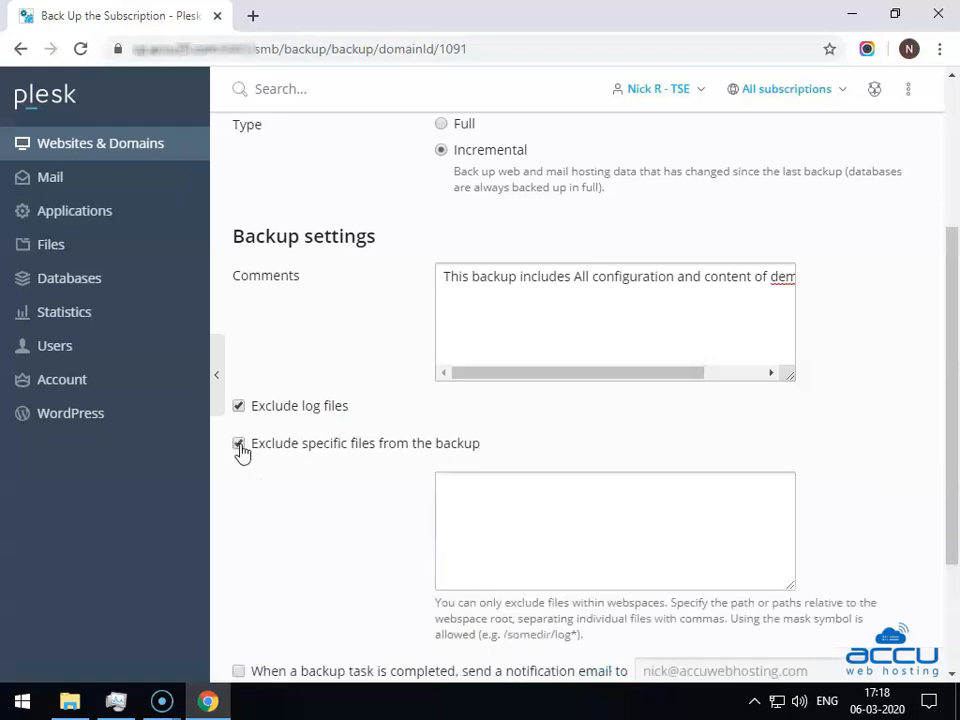
pyautogui.scroll(-1, 500, 464)
pyautogui.click(498, 456)
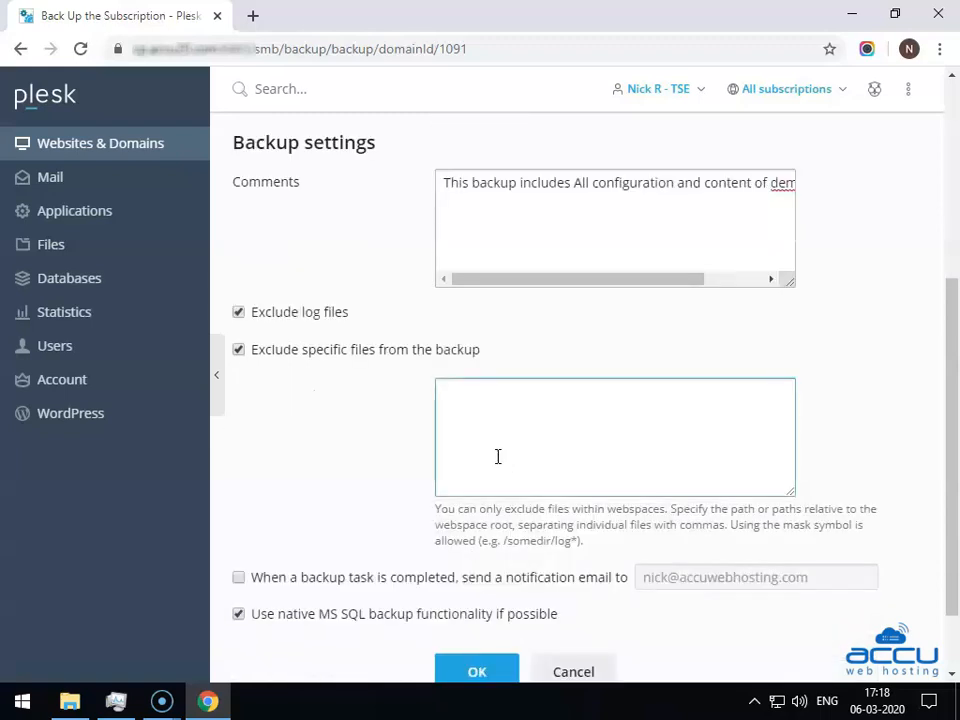
pyautogui.scroll(-1, 498, 456)
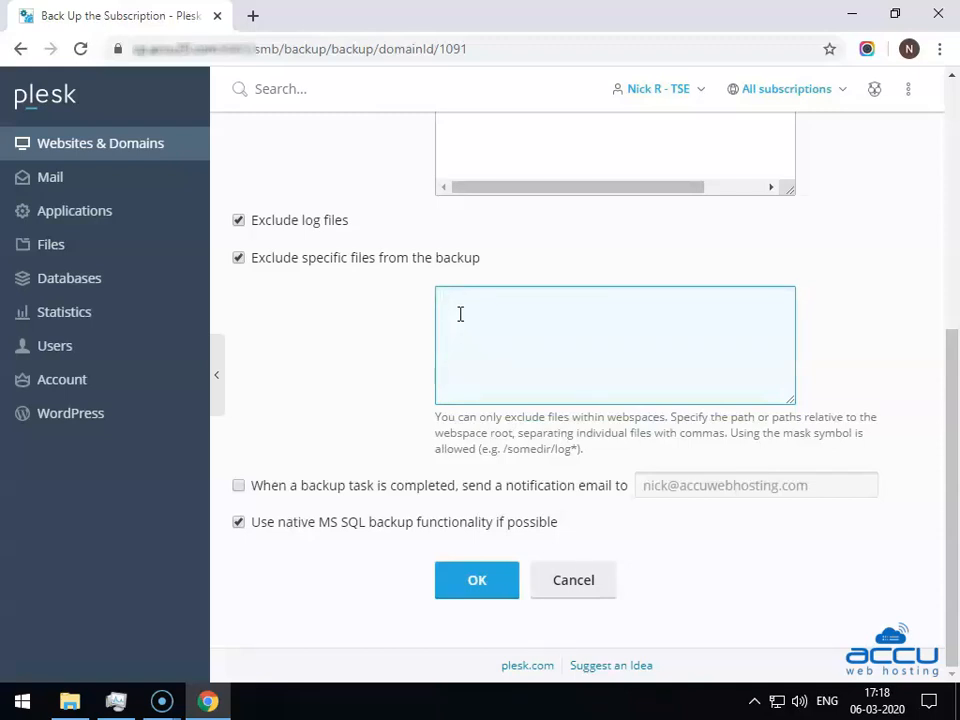
pyautogui.write('/logs/iis/W3SVC270 /logs/iis/W3SVC455')
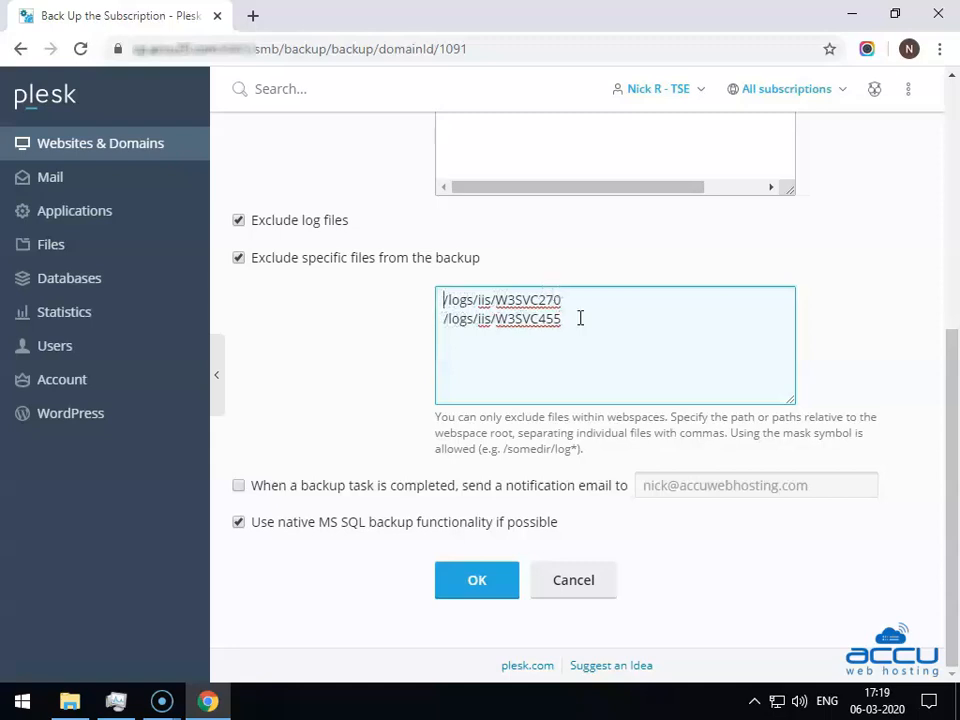
pyautogui.click(437, 421)
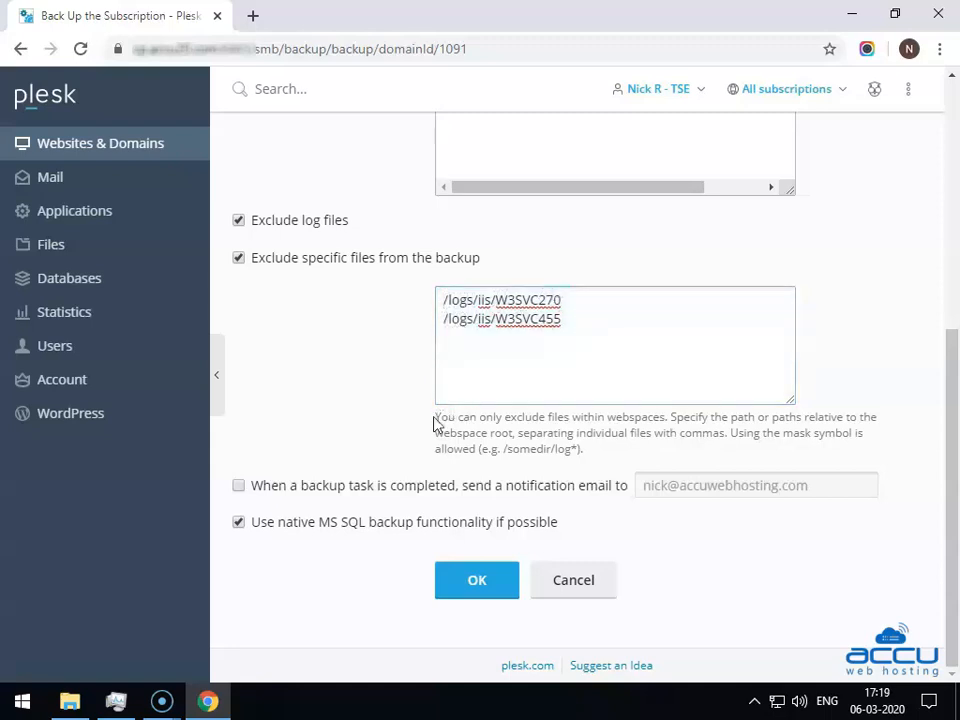
pyautogui.click(447, 352)
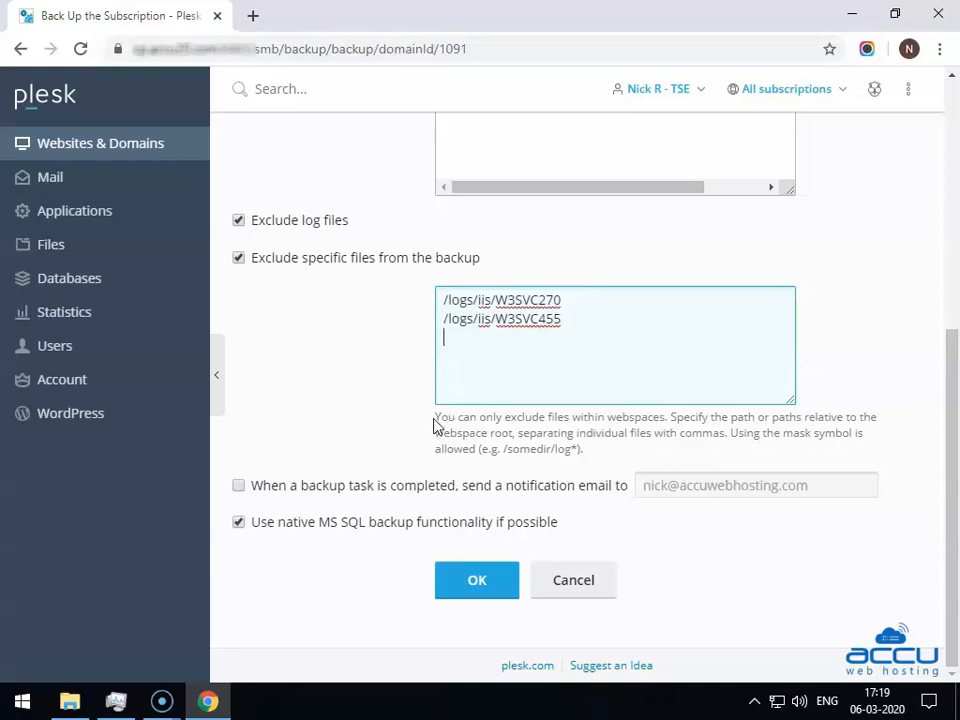
pyautogui.moveTo(434, 418); pyautogui.dragTo(671, 418)
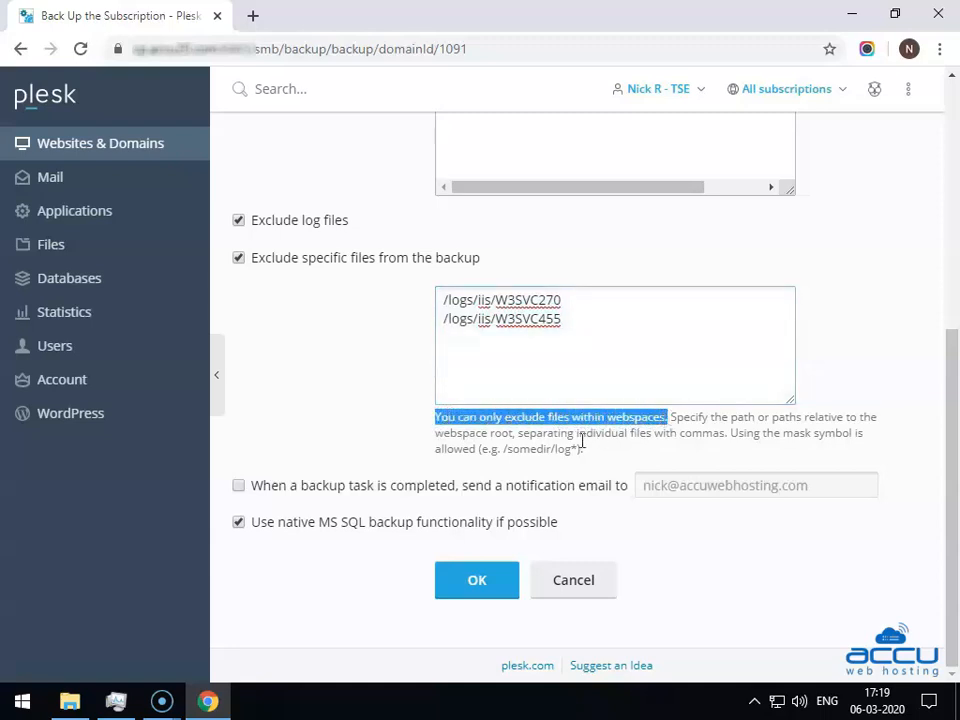
pyautogui.click(390, 470)
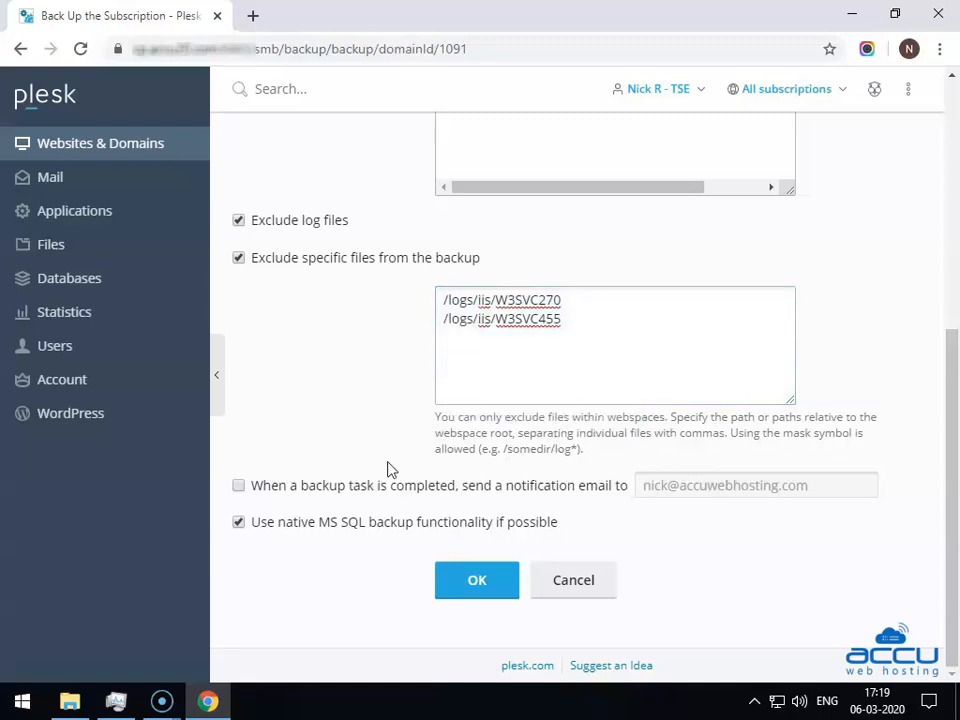
# Enable the notification email on backup completion, keeping the prefilled address, and start the backup.
pyautogui.click(240, 488)
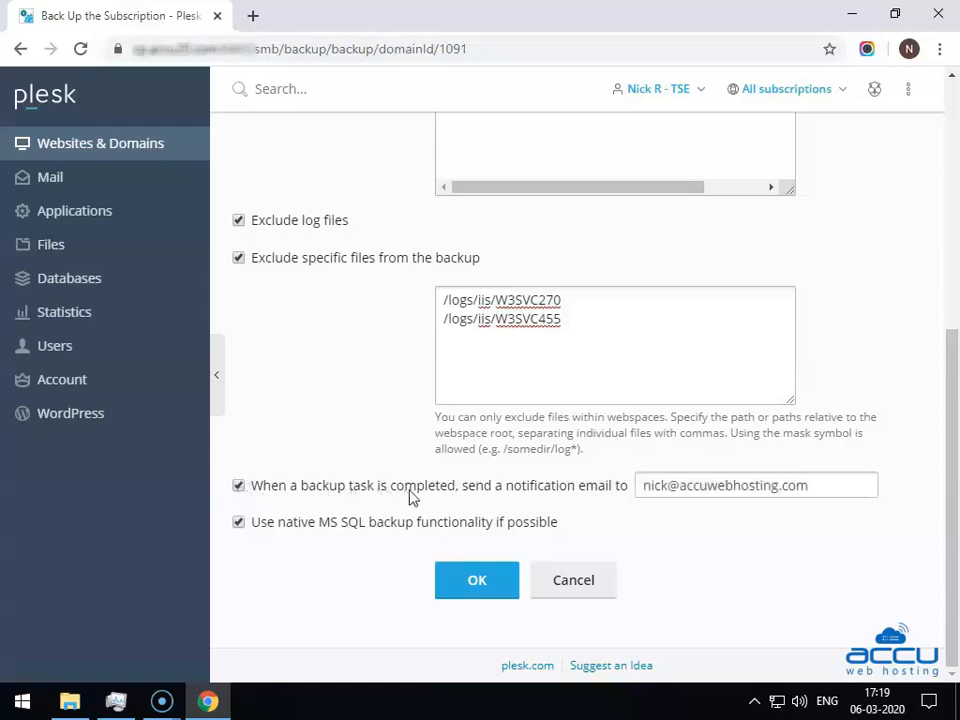
pyautogui.click(655, 485)
pyautogui.click(480, 586)
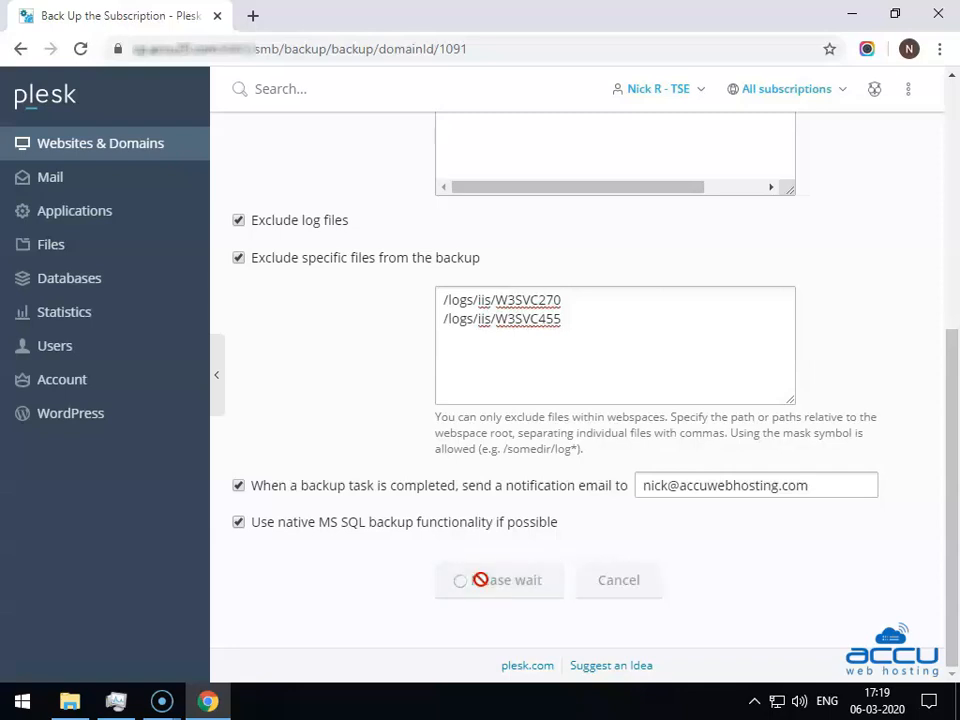